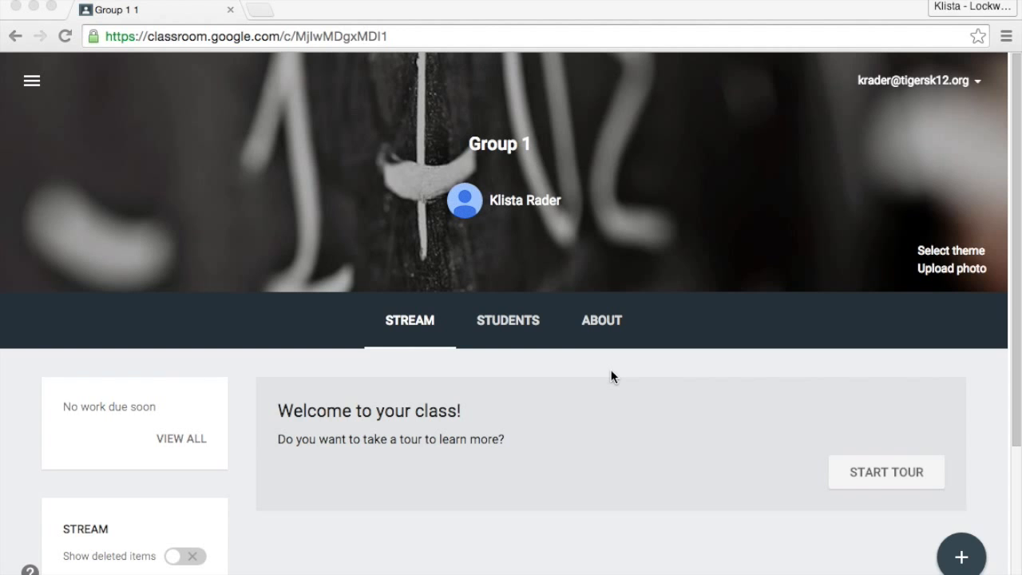
# Open Google Drive at drive.google.com in a new browser tab and dismiss the Google Photos notice.
pyautogui.click(502, 9)
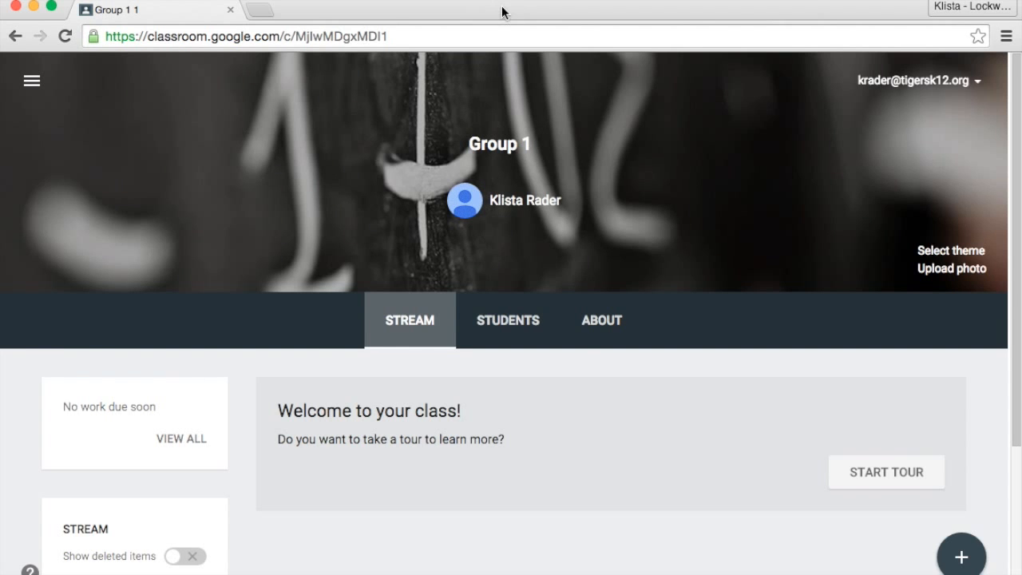
pyautogui.click(262, 11)
pyautogui.write('drive.google.com')
pyautogui.press('Return')
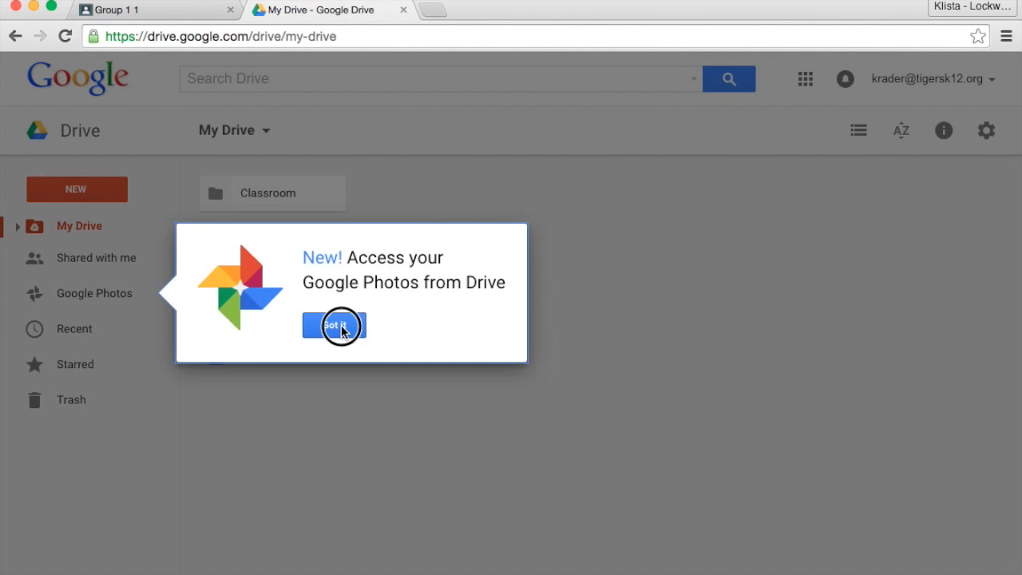
pyautogui.click(341, 328)
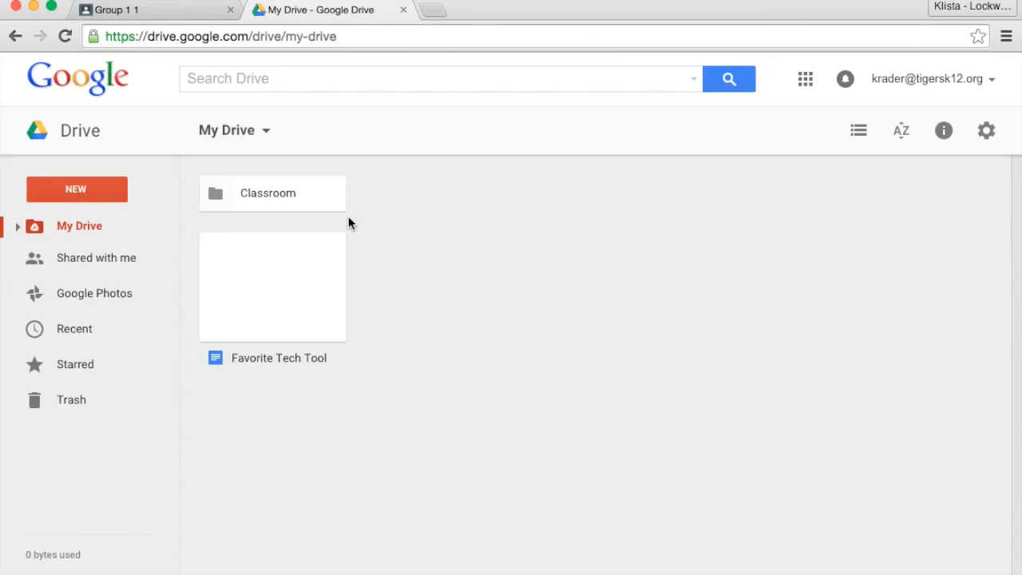
# Check the contents of the Classroom folder and move the Favorite Tech Tool document from My Drive into it.
pyautogui.doubleClick(281, 196)
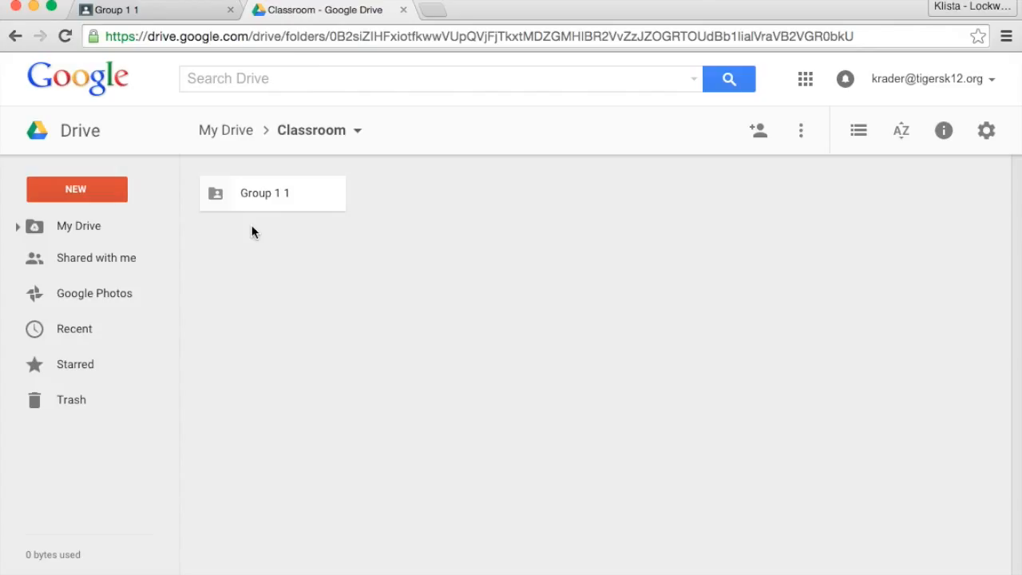
pyautogui.click(236, 131)
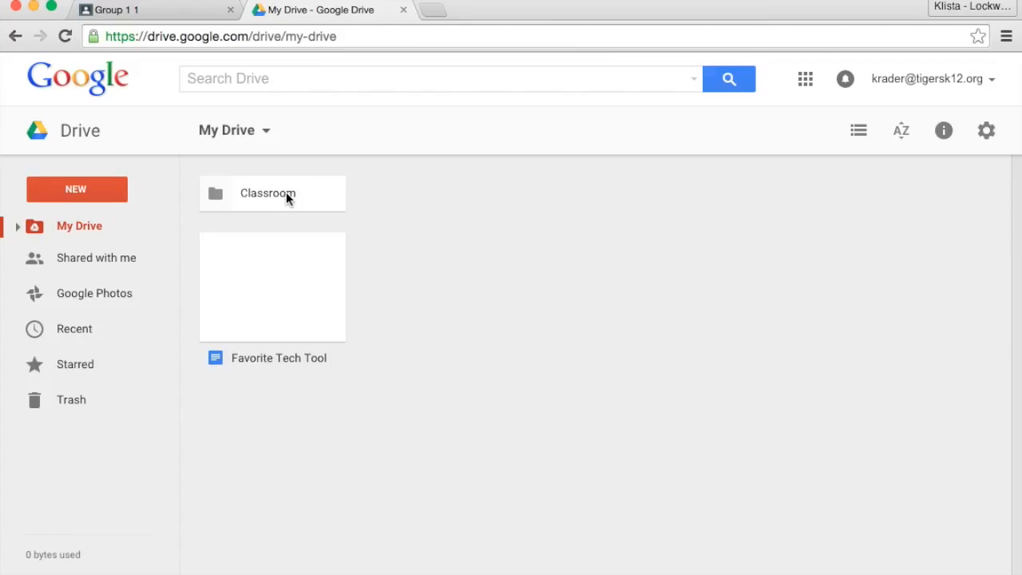
pyautogui.click(250, 319)
pyautogui.rightClick(250, 319)
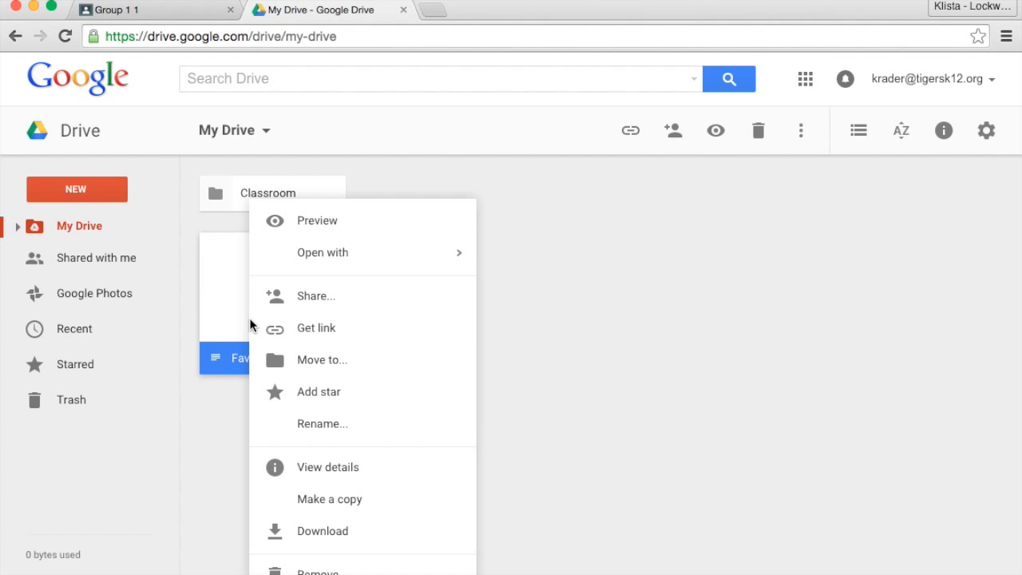
pyautogui.click(302, 364)
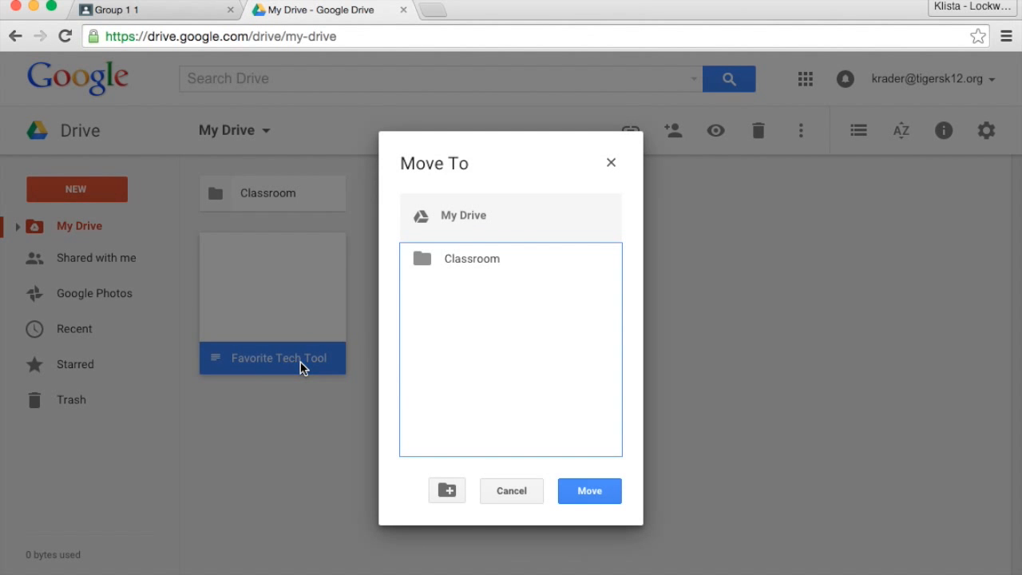
pyautogui.click(484, 265)
pyautogui.click(595, 490)
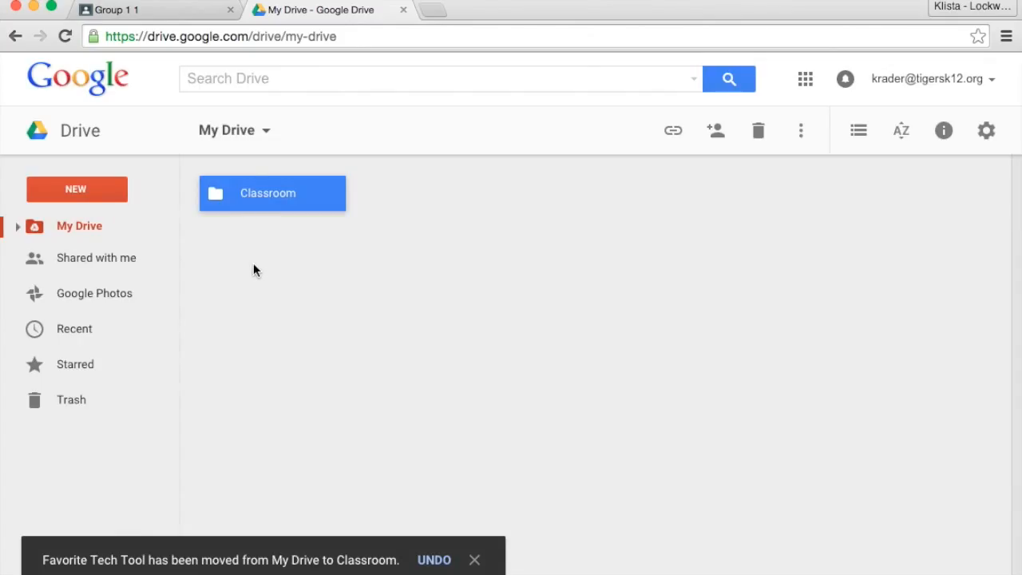
# Move the Favorite Tech Tool document from Classroom into the Group 1 1 folder, accepting the sharing, and check that folder's contents.
pyautogui.doubleClick(248, 193)
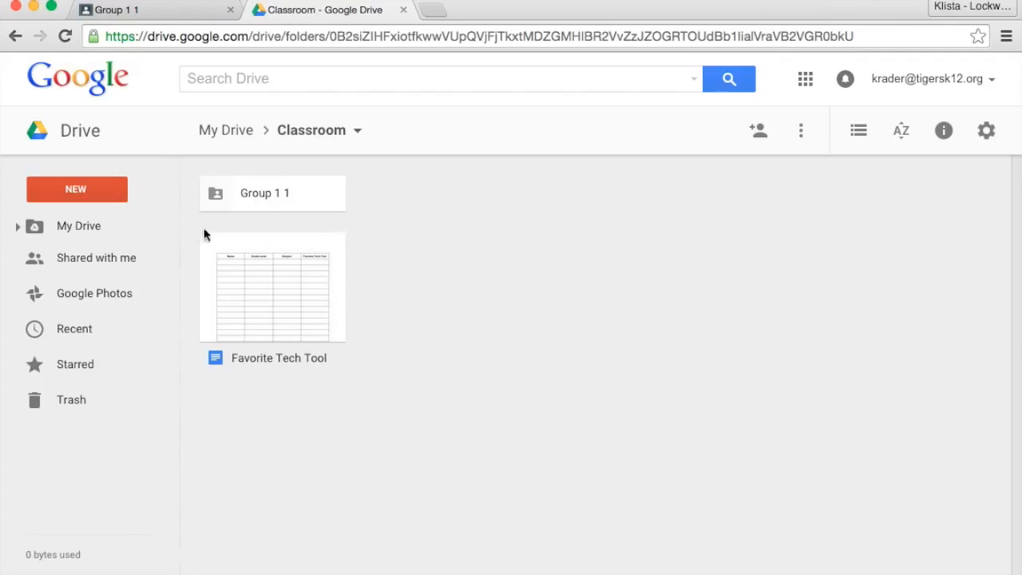
pyautogui.moveTo(269, 304); pyautogui.dragTo(274, 202)
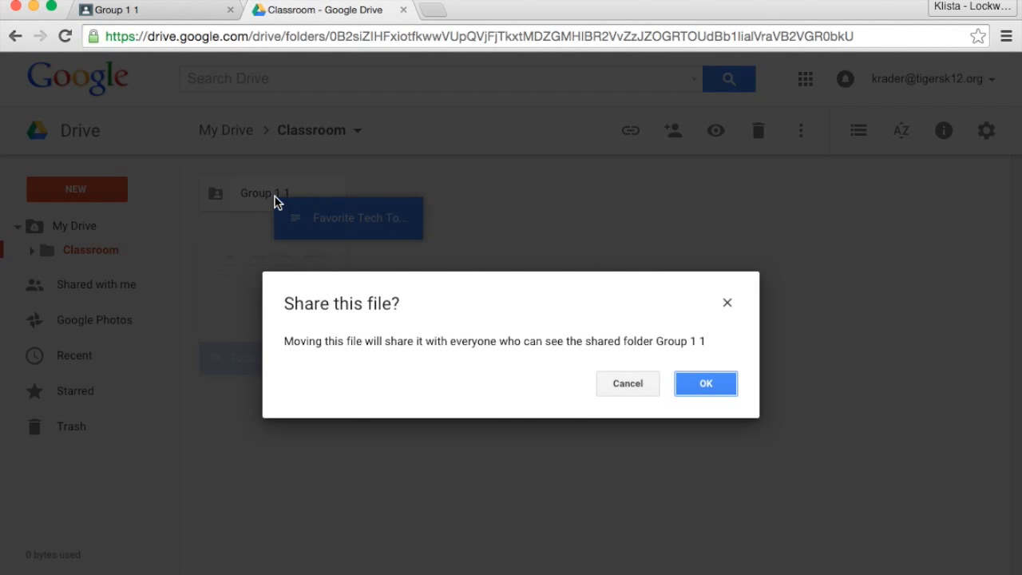
pyautogui.click(707, 384)
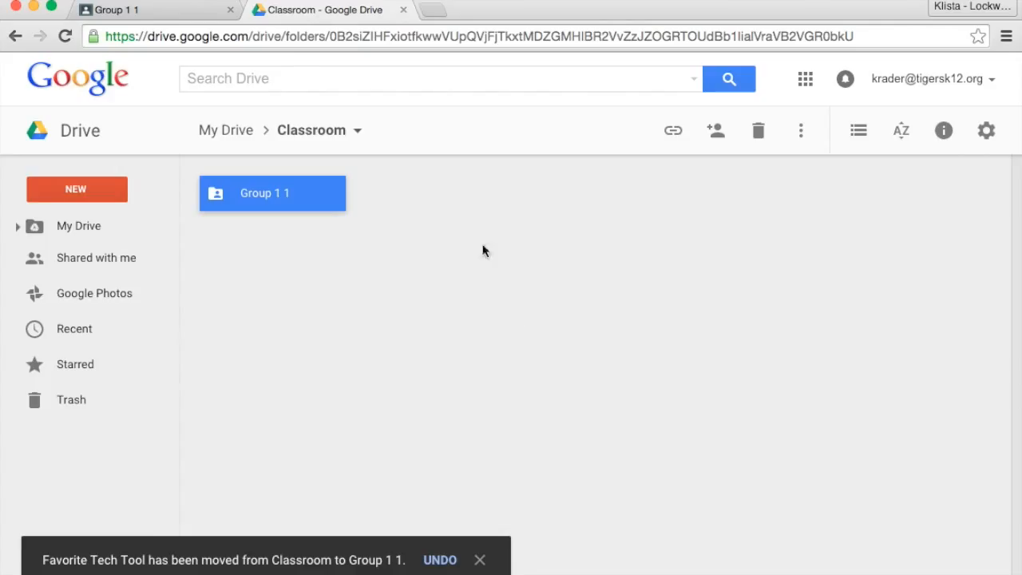
pyautogui.doubleClick(304, 195)
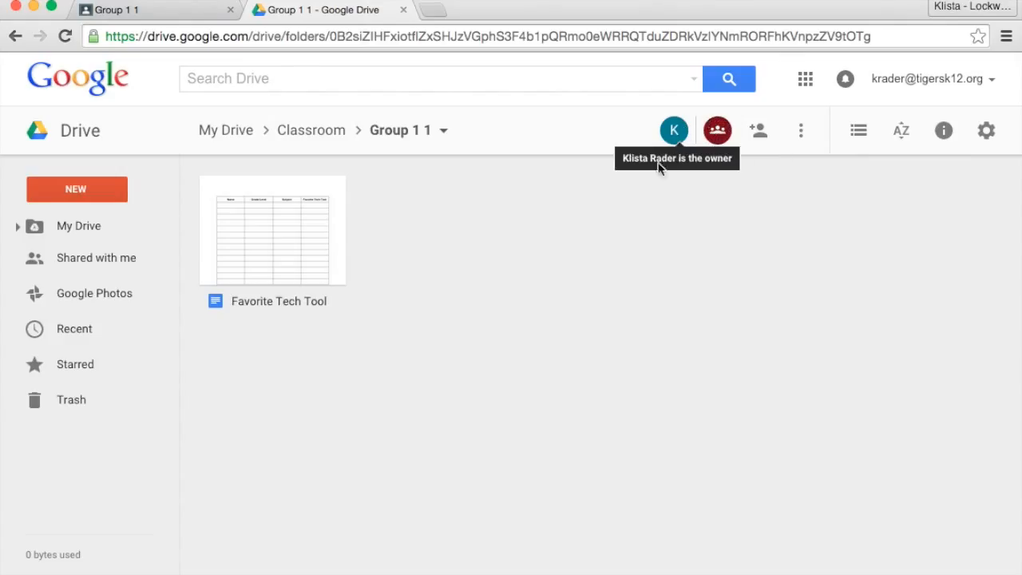
pyautogui.click(231, 136)
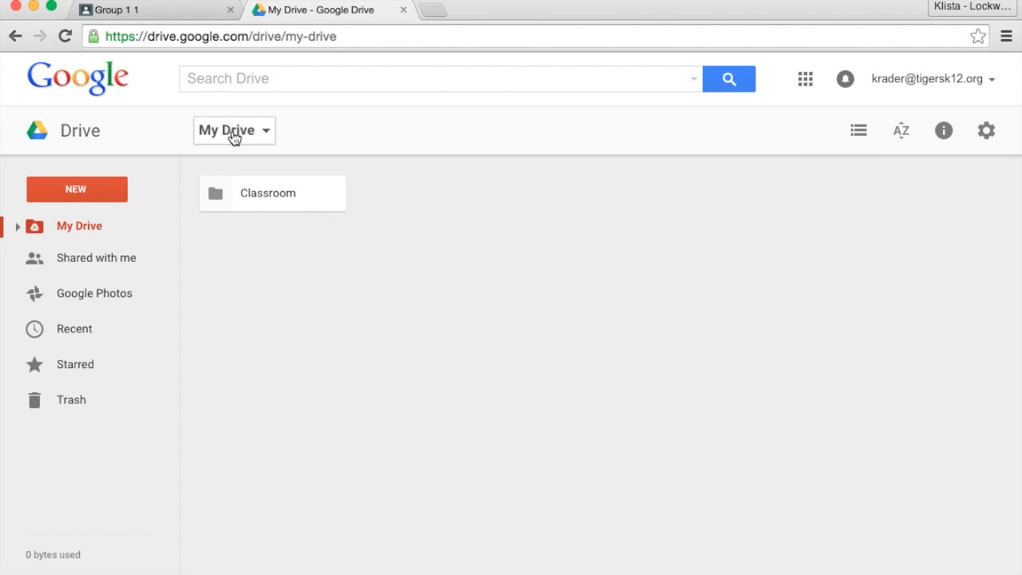
# Switch to Google Classroom and start a new assignment for Group 1 titled "Favorite Tech Tool".
pyautogui.click(174, 12)
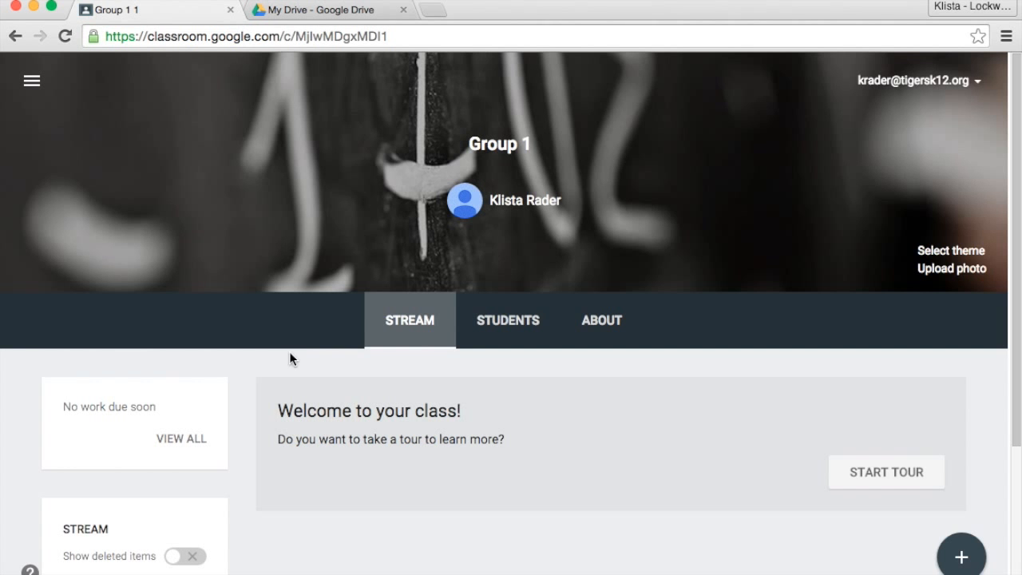
pyautogui.scroll(-3, 503, 471)
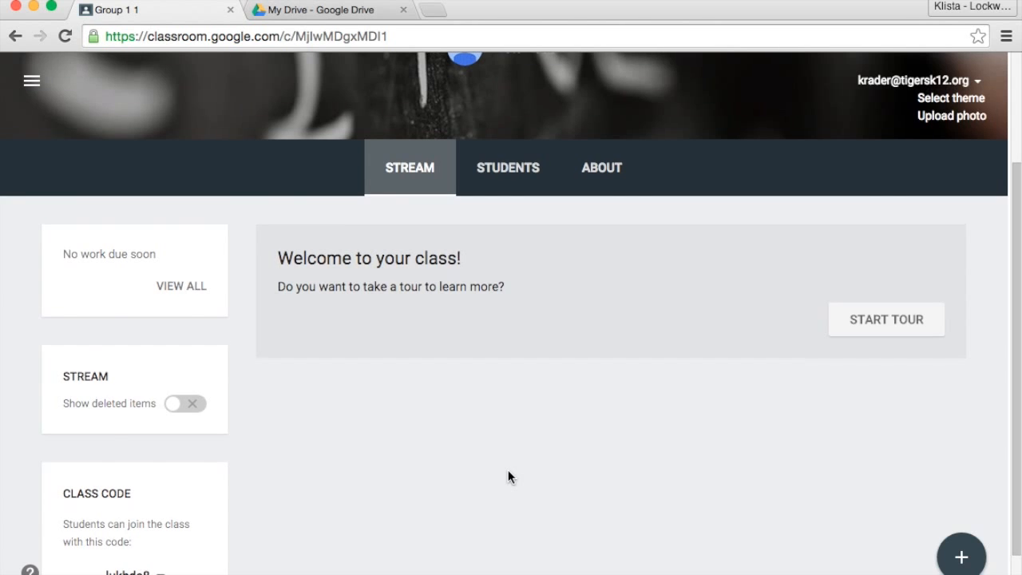
pyautogui.scroll(-1, 508, 477)
pyautogui.scroll(1, 509, 476)
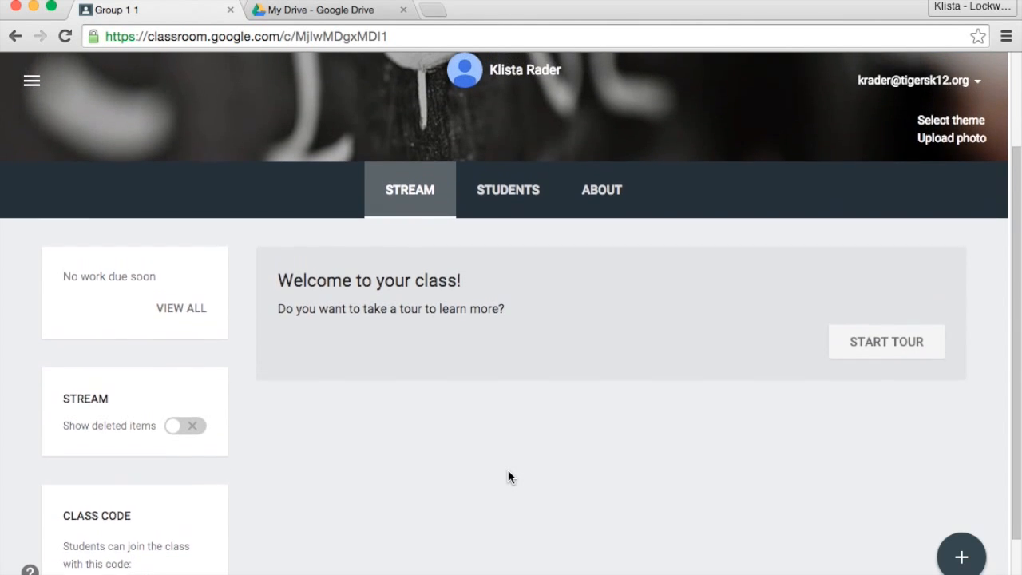
pyautogui.click(962, 558)
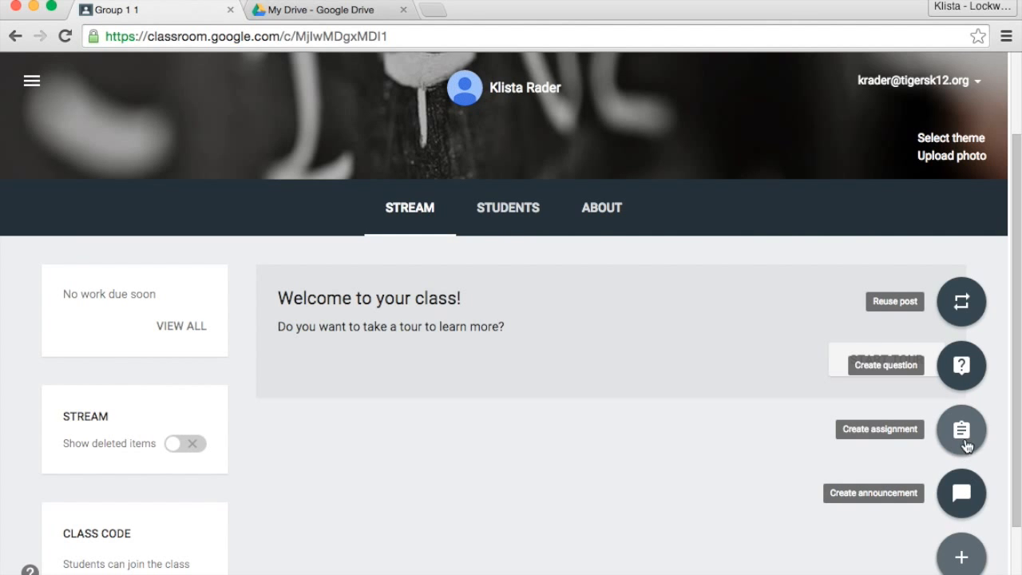
pyautogui.click(962, 435)
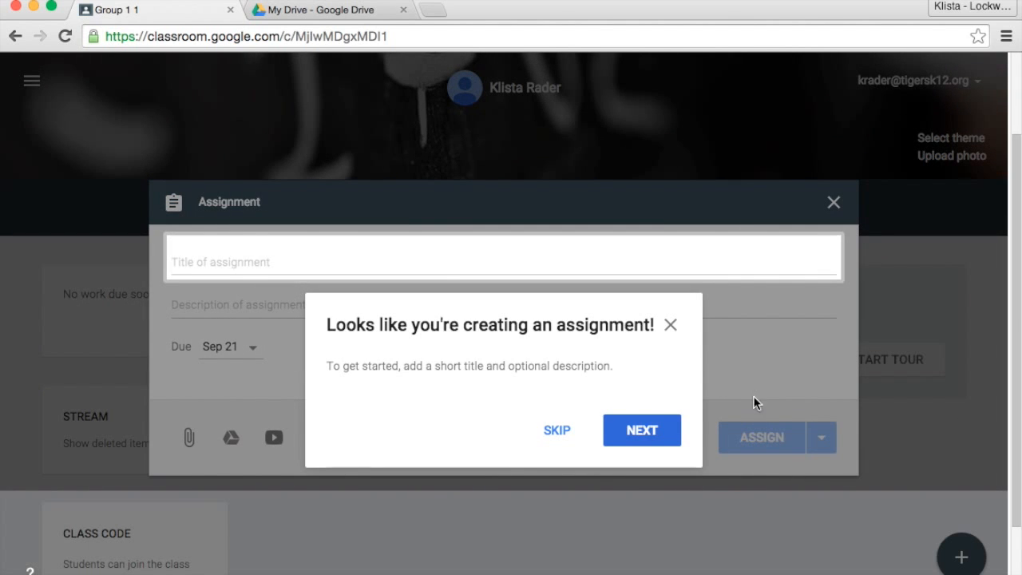
pyautogui.click(670, 325)
pyautogui.click(544, 253)
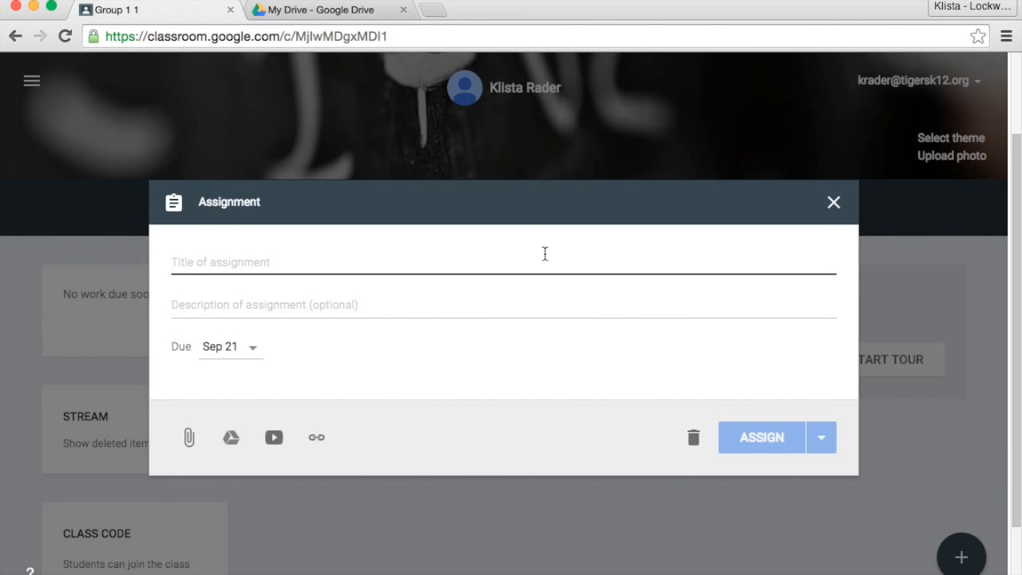
pyautogui.write('Favorite Tech Tool')
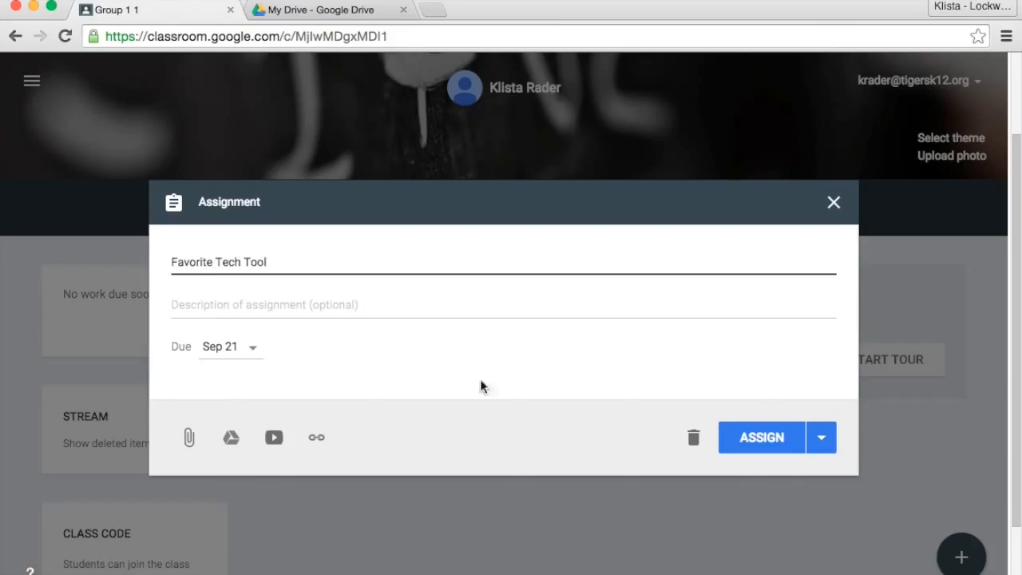
# Enter the assignment description "Tell us about your favorite tech tool and share the link with us!".
pyautogui.click(365, 312)
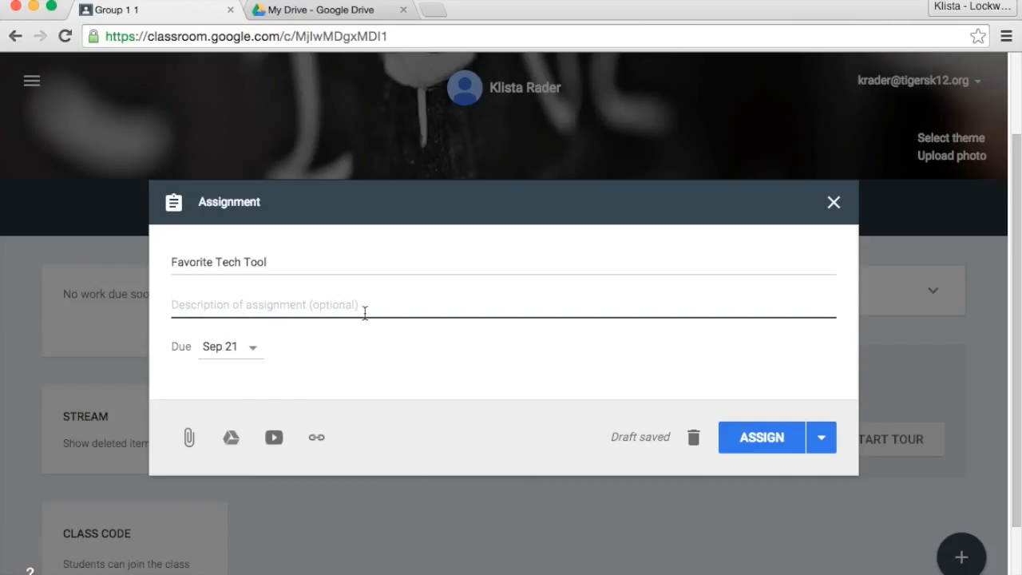
pyautogui.write('Tell us')
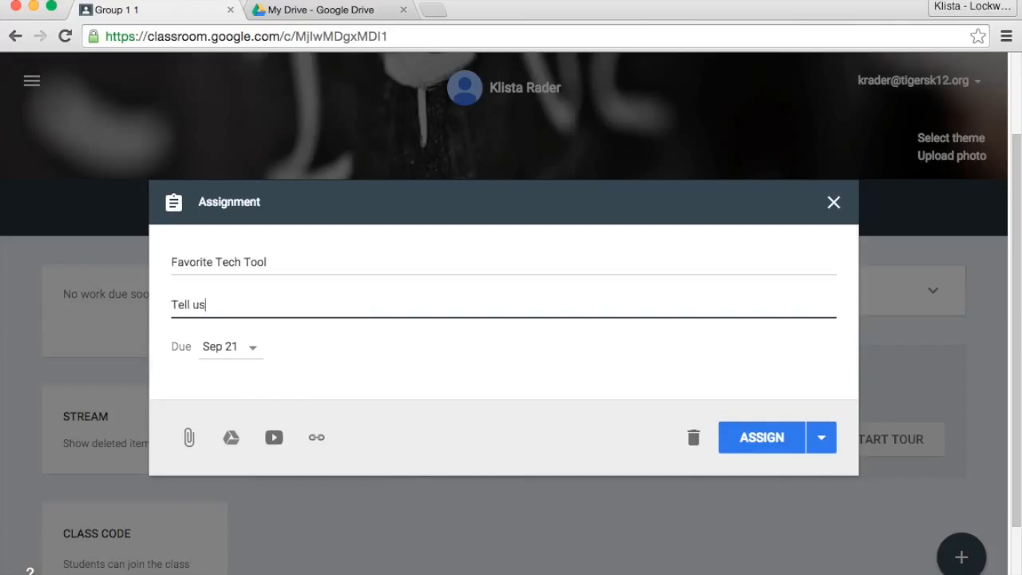
pyautogui.write(' about your favorite t')
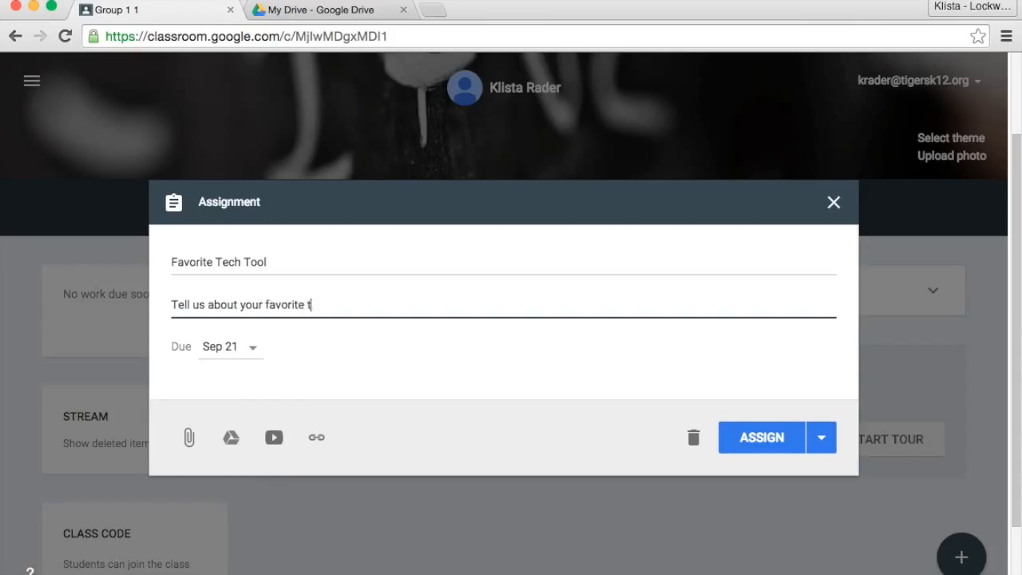
pyautogui.write('ech tool and sha')
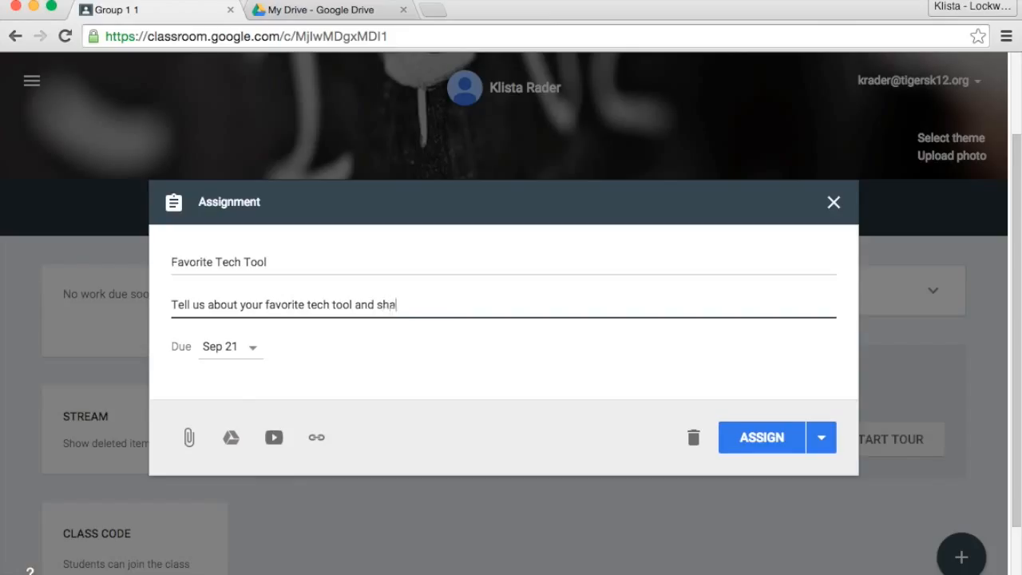
pyautogui.write('re the link with us!')
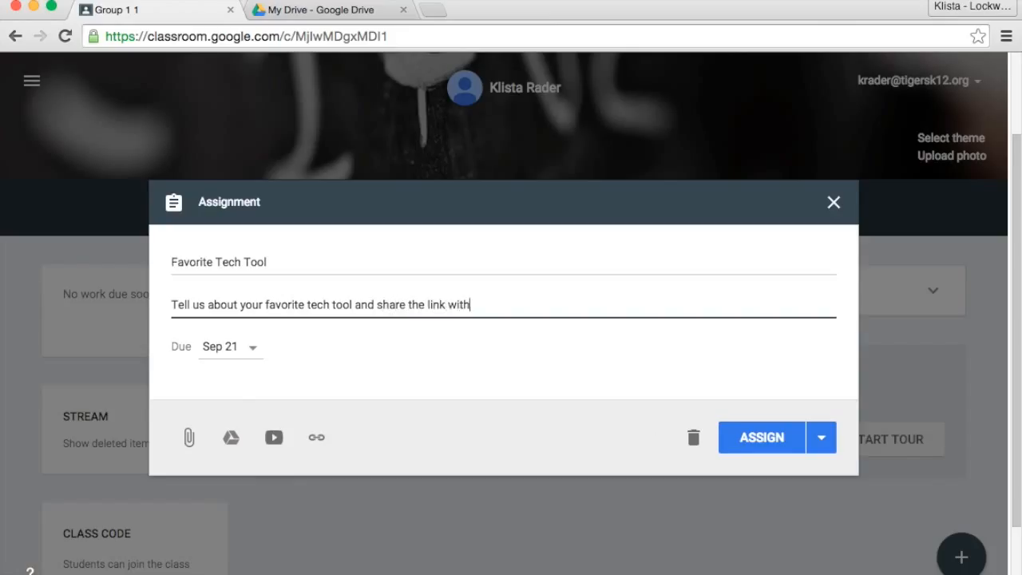
# Set the assignment's due date to Sep 22, 2015, without a time, and save it.
pyautogui.click(250, 348)
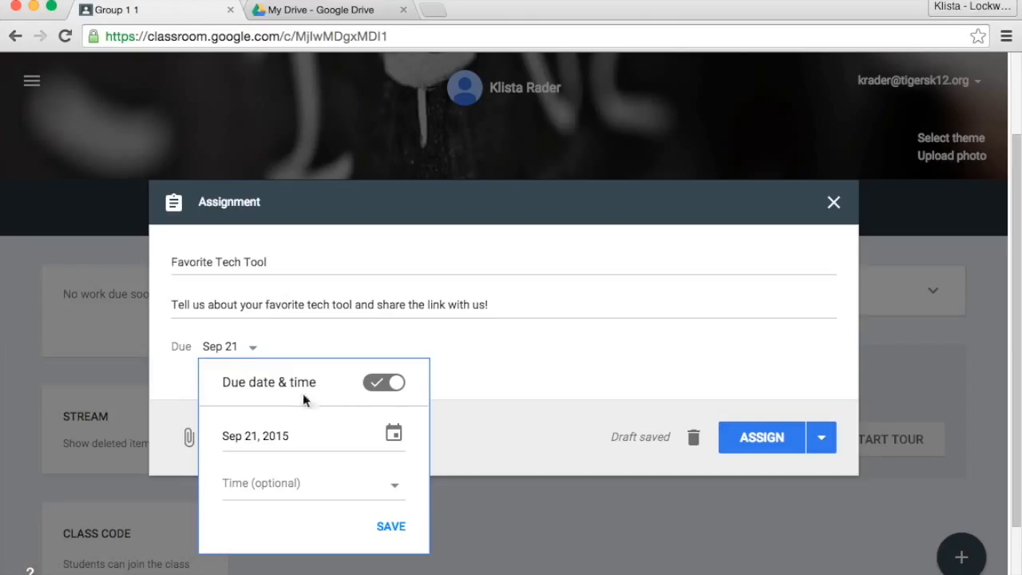
pyautogui.click(393, 435)
pyautogui.scroll(-1, 394, 439)
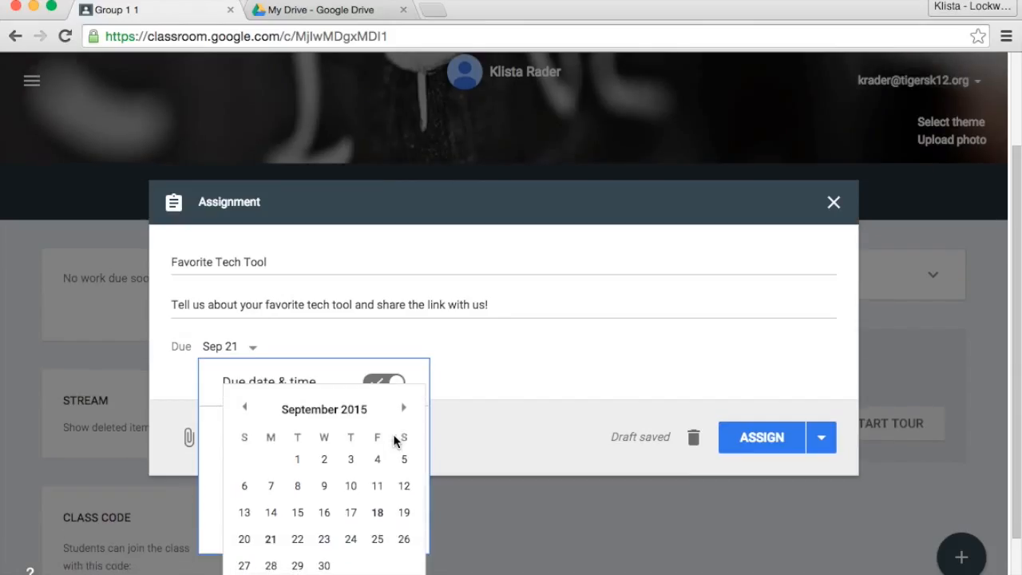
pyautogui.click(297, 540)
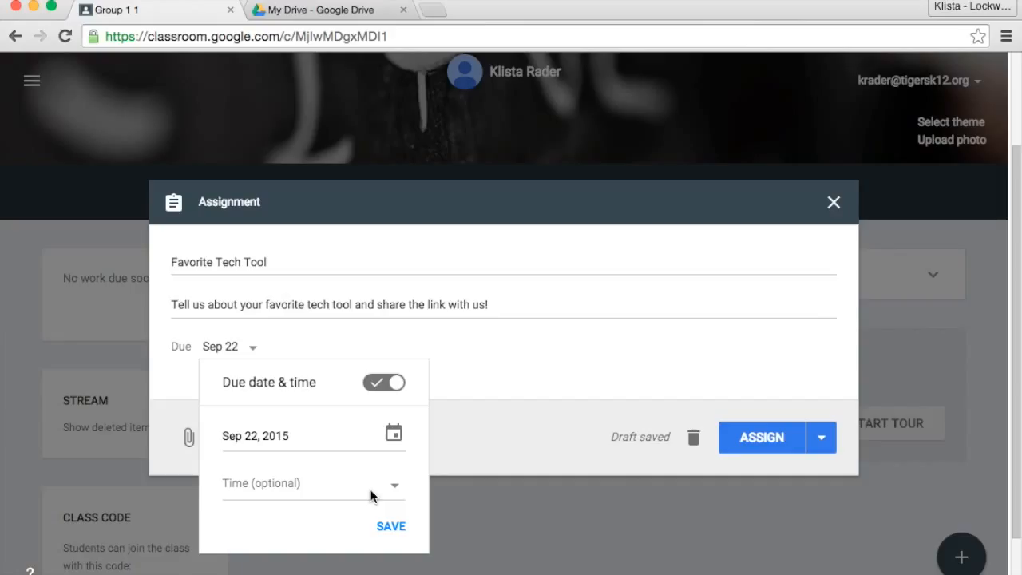
pyautogui.click(391, 529)
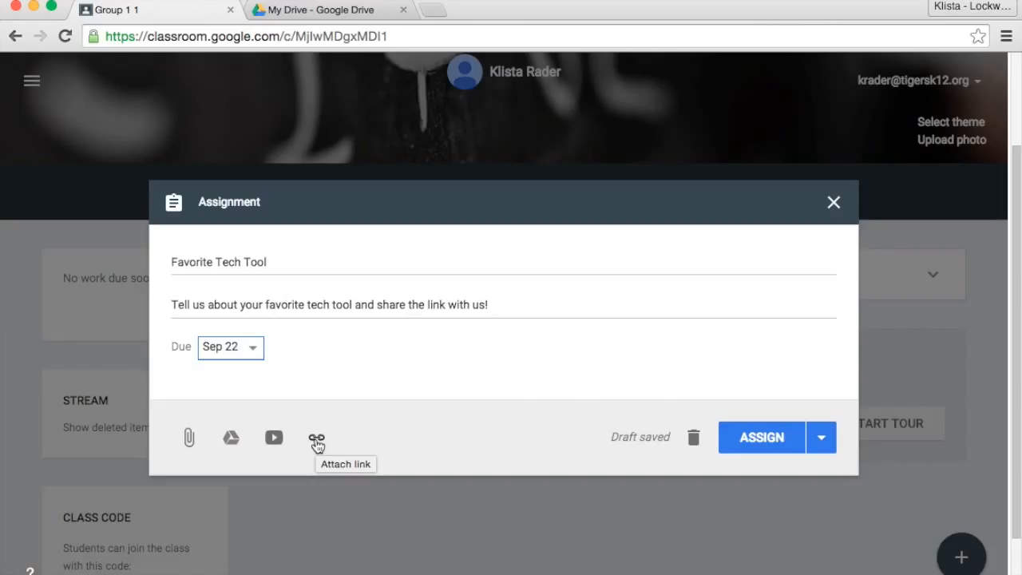
# Attach the Favorite Tech Tool document from Google Drive to the assignment by searching for "favorite".
pyautogui.click(231, 441)
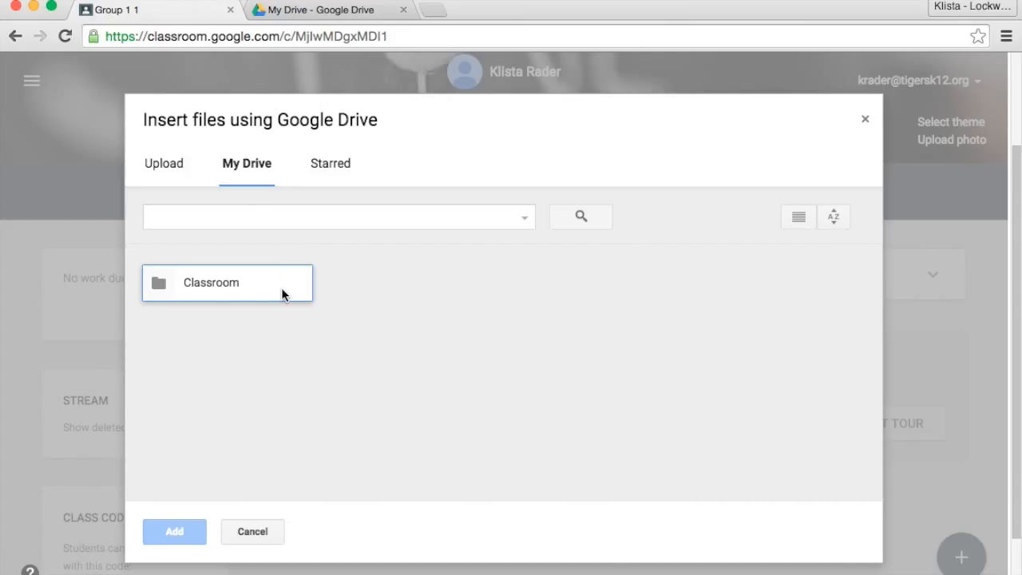
pyautogui.click(240, 213)
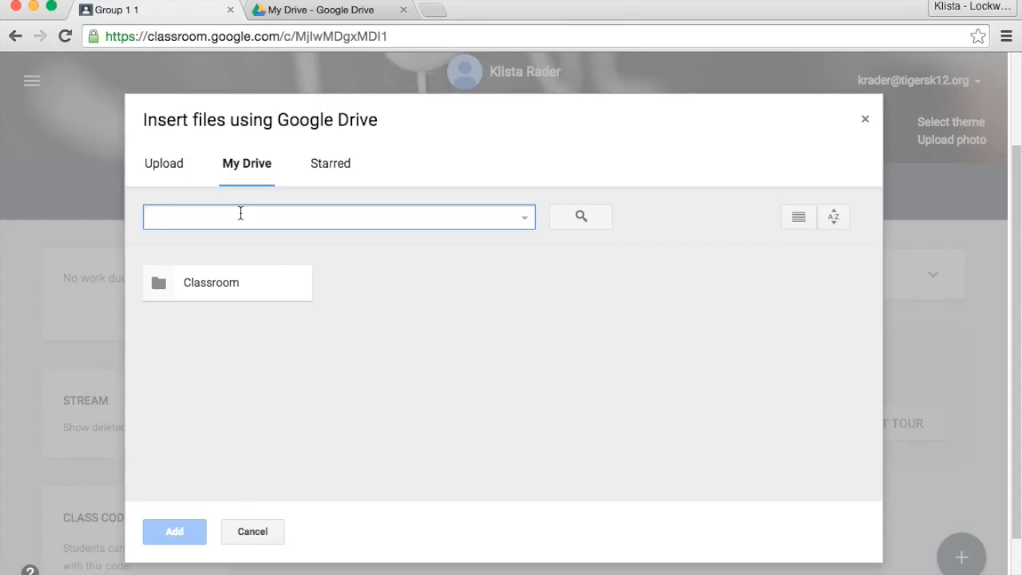
pyautogui.write('favorite')
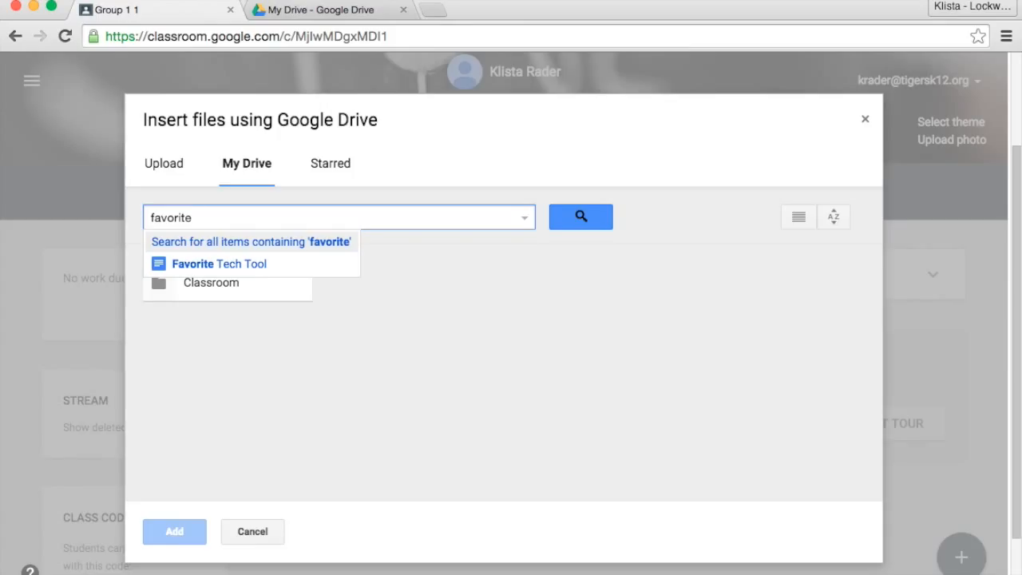
pyautogui.click(231, 266)
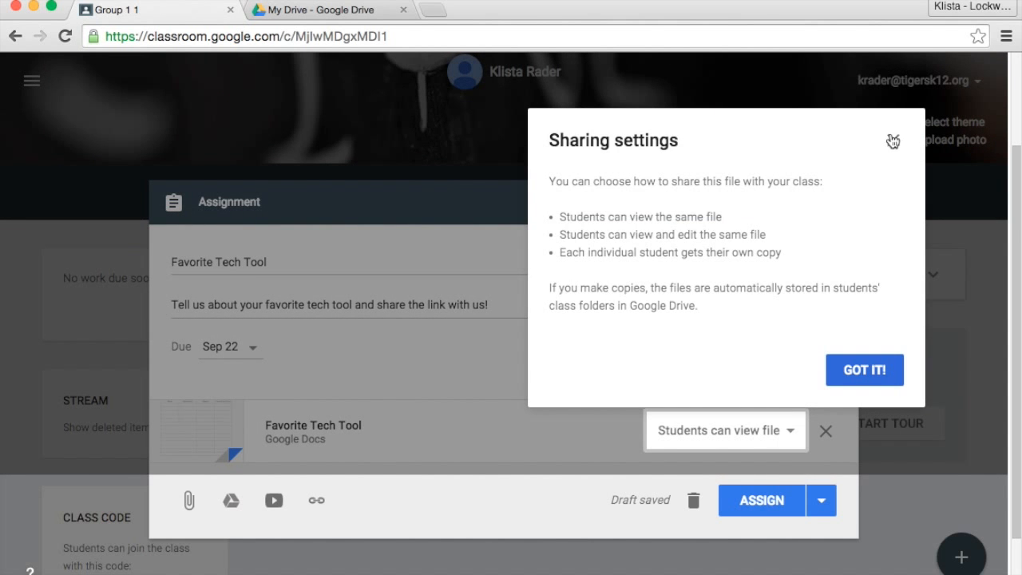
# Dismiss the sharing settings notice and set the attached document to "Students can edit file".
pyautogui.click(890, 137)
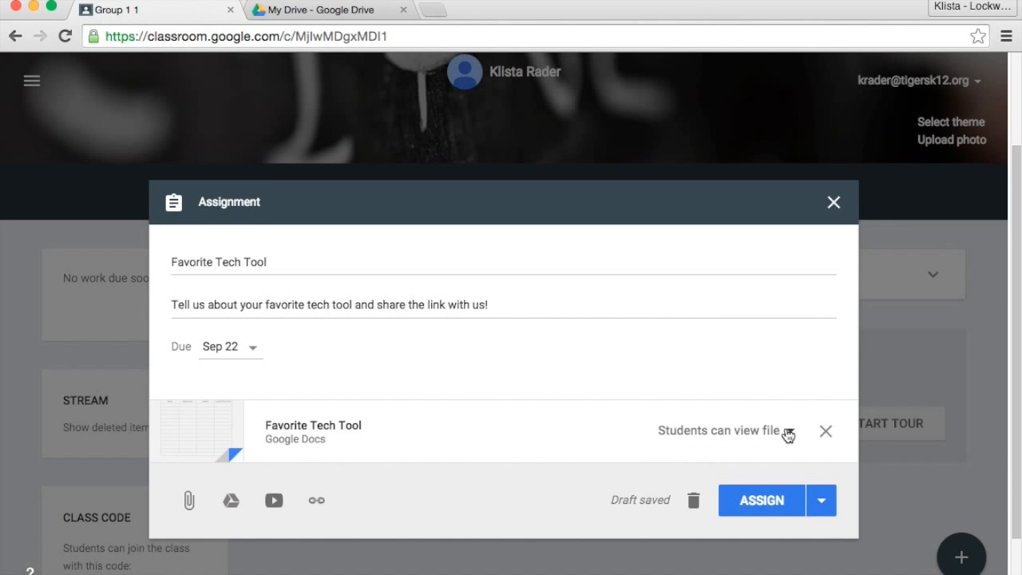
pyautogui.click(788, 431)
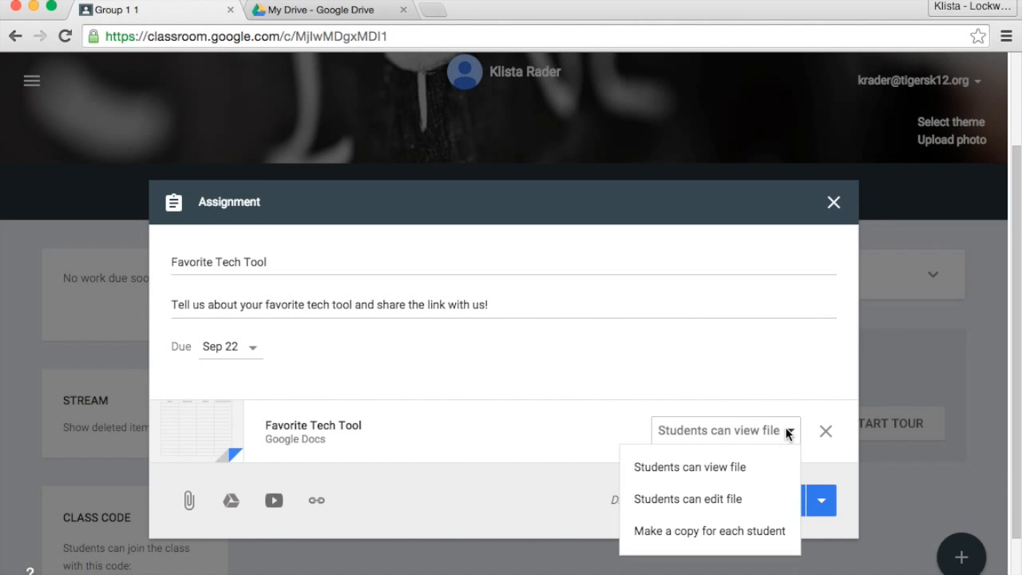
pyautogui.click(746, 501)
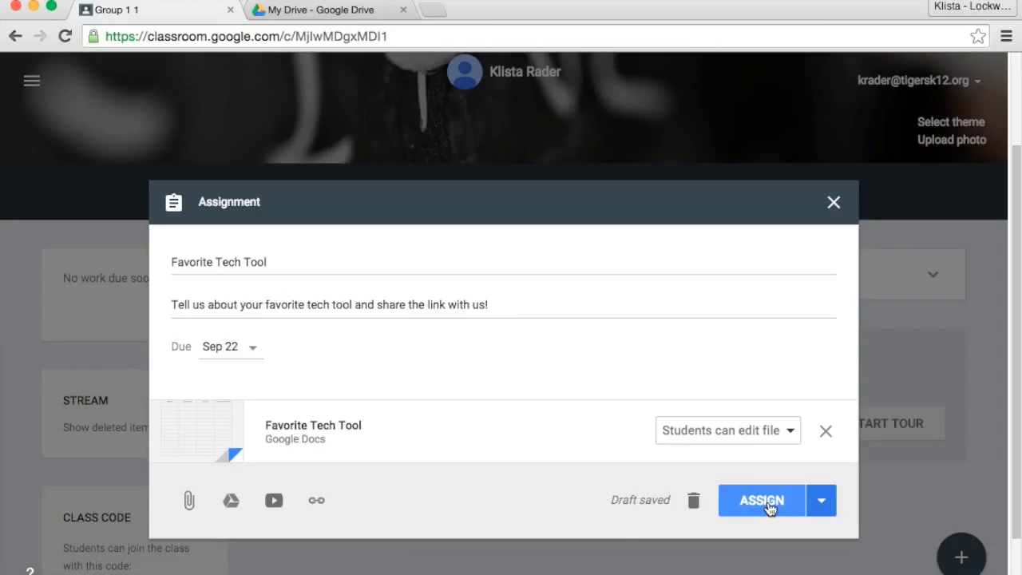
# Assign the Favorite Tech Tool assignment to the Group 1 class and review its post in the stream.
pyautogui.click(767, 503)
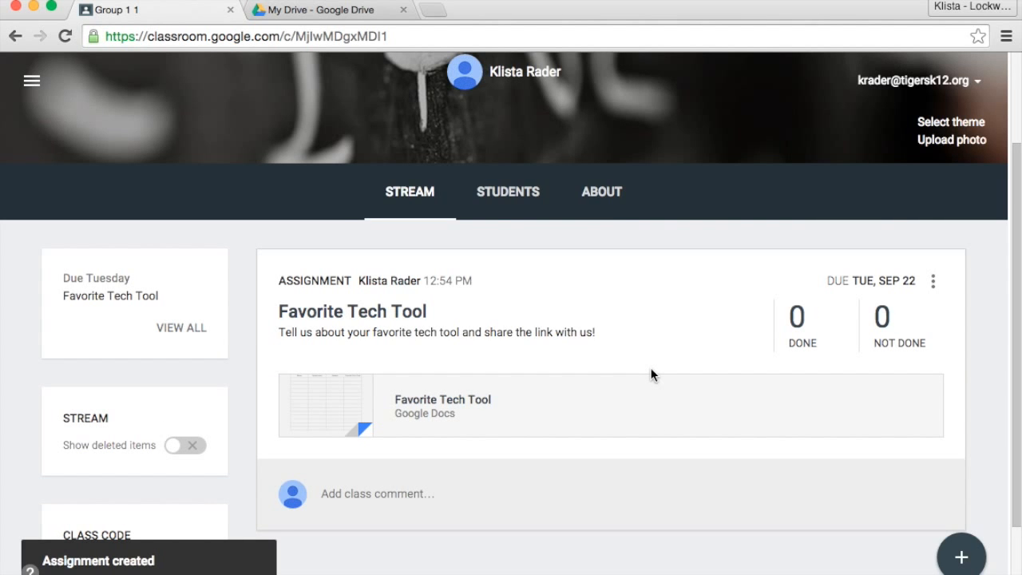
pyautogui.scroll(2, 650, 374)
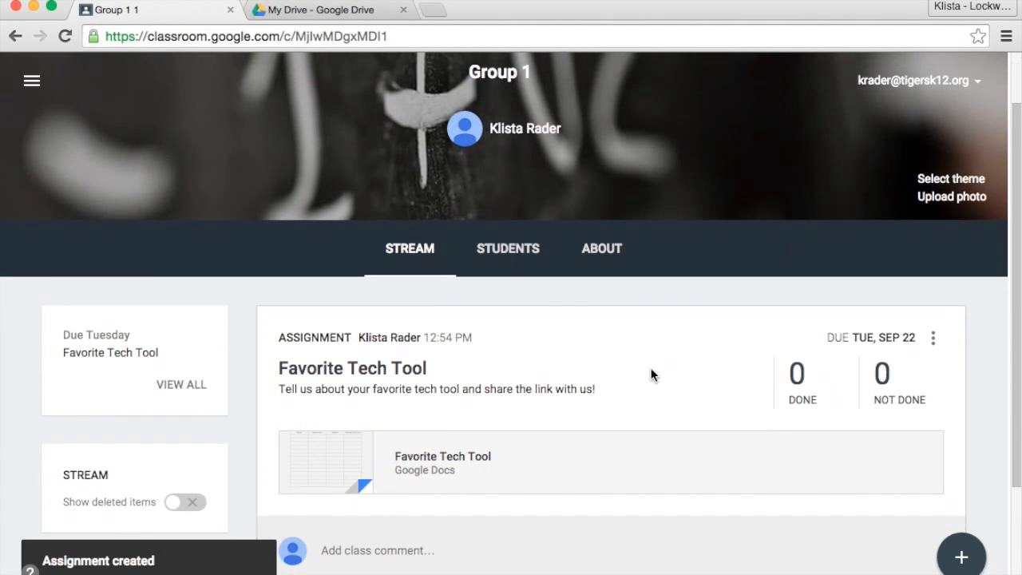
pyautogui.scroll(-1, 707, 410)
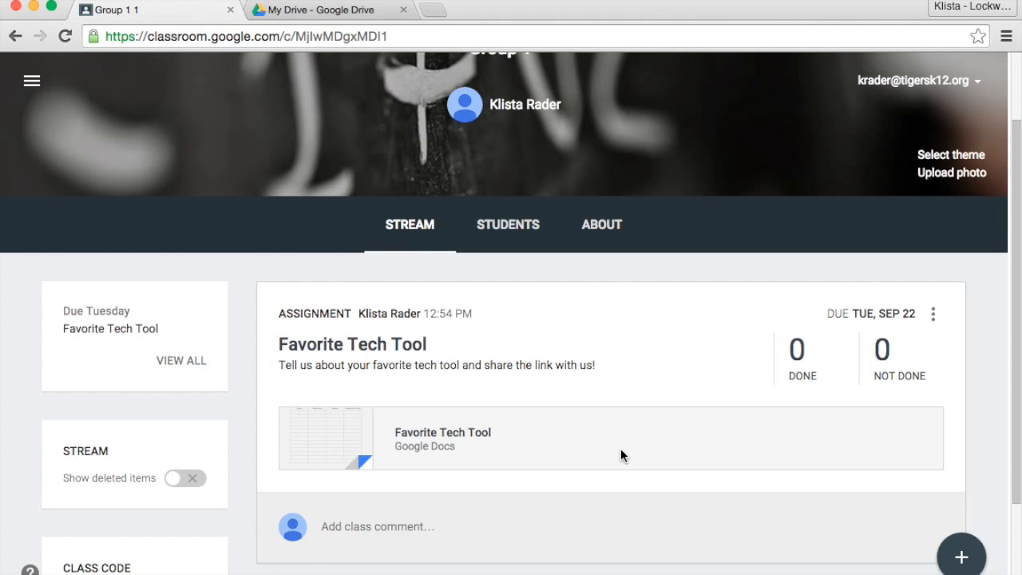
pyautogui.scroll(-3, 620, 448)
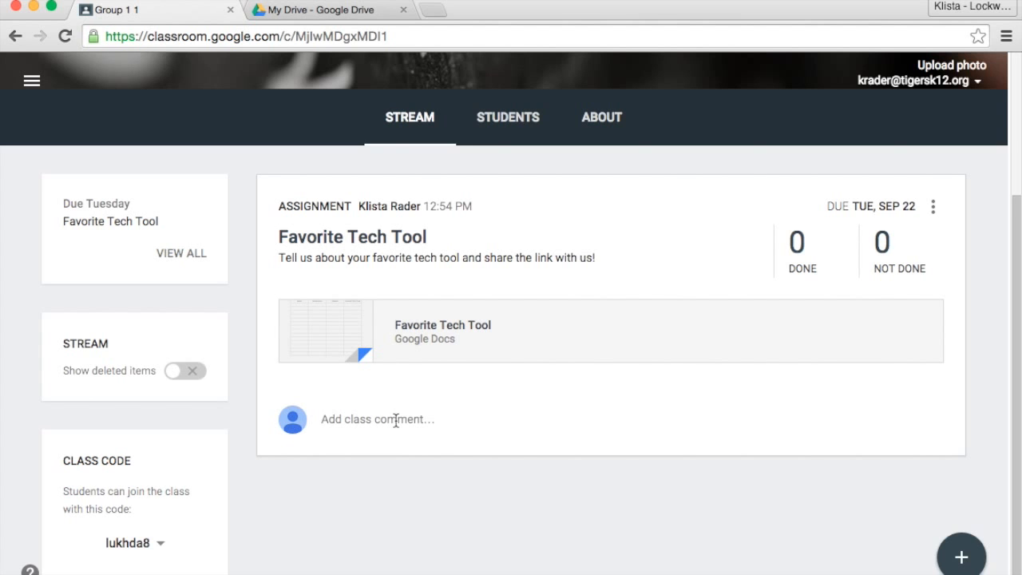
pyautogui.scroll(2, 395, 421)
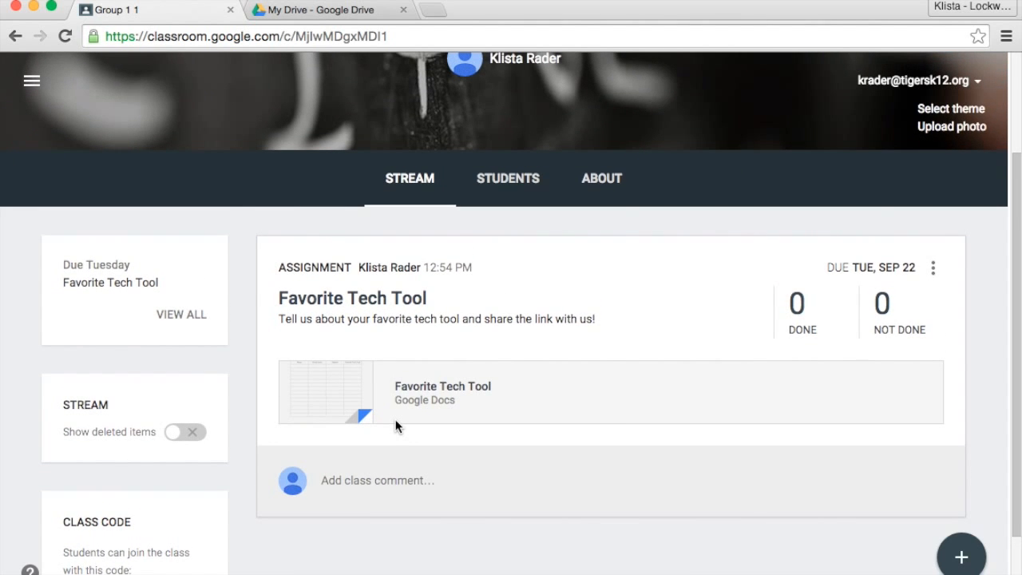
pyautogui.scroll(1, 395, 425)
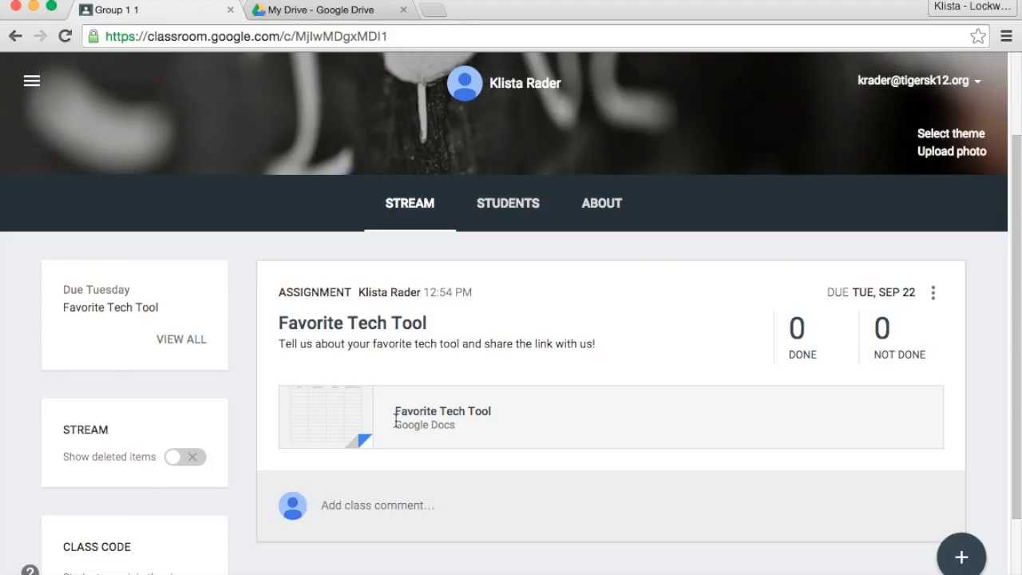